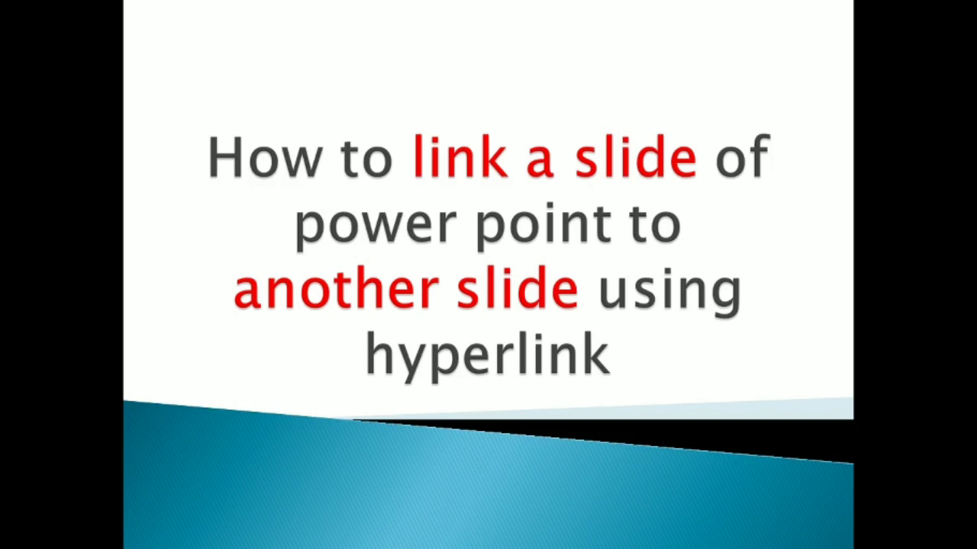
Step: Preview the title slide as a slide show, then return to editing
{"action": "key", "text": "Escape"}
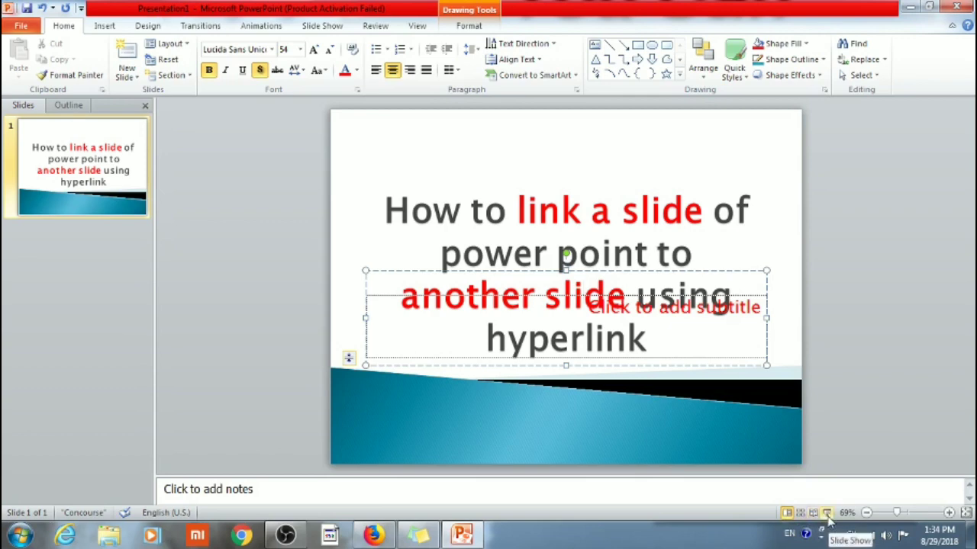
{"action": "left_click", "coordinate": [827, 516]}
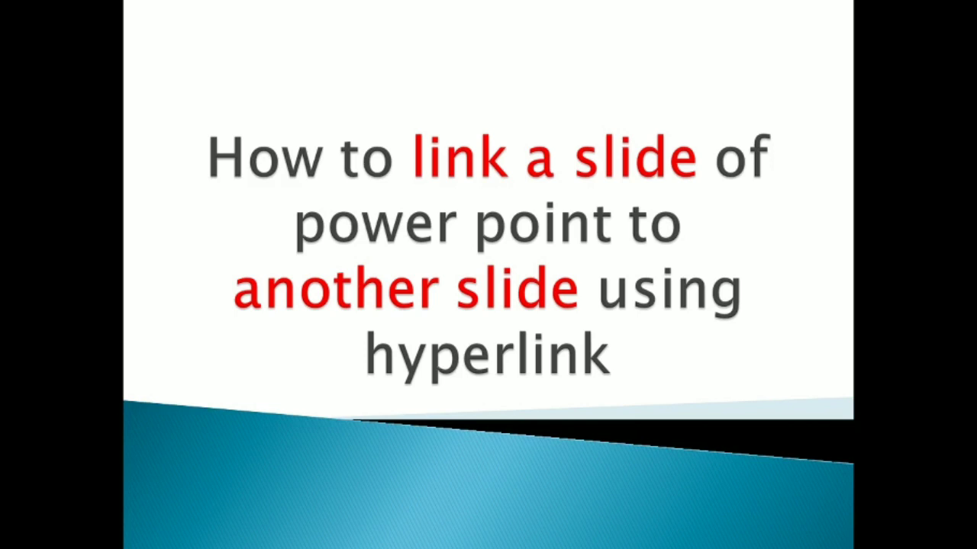
{"action": "key", "text": "Escape"}
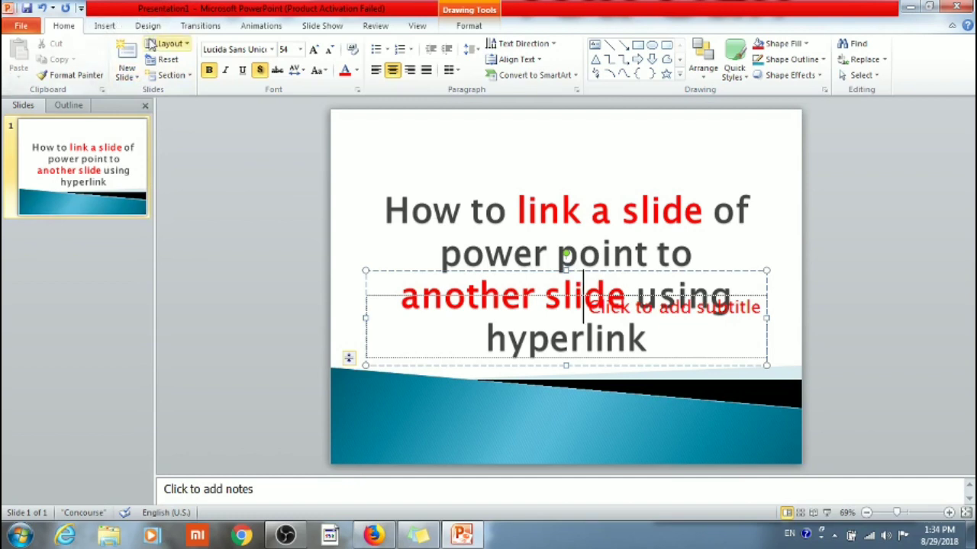
Step: Add three new slides so the deck has four
{"action": "left_click", "coordinate": [124, 52]}
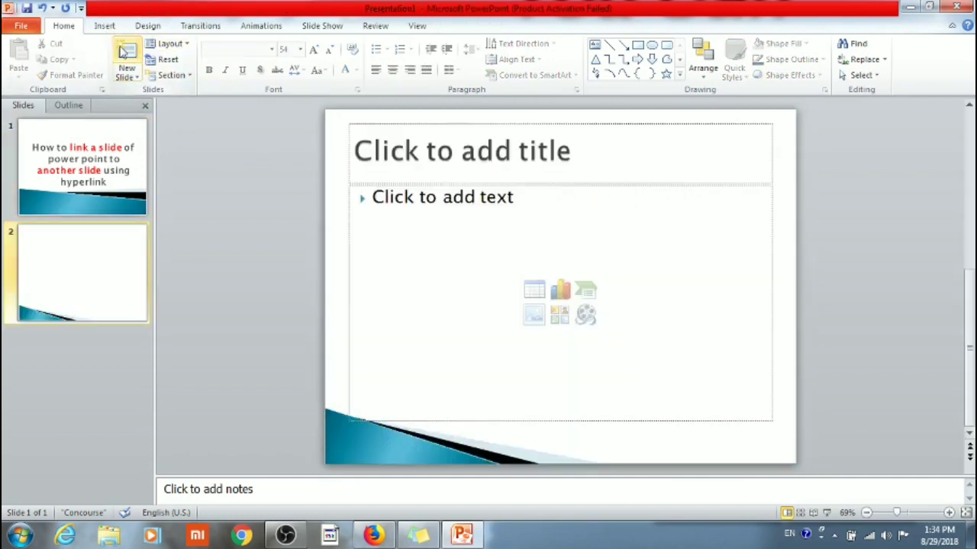
{"action": "left_click", "coordinate": [125, 51]}
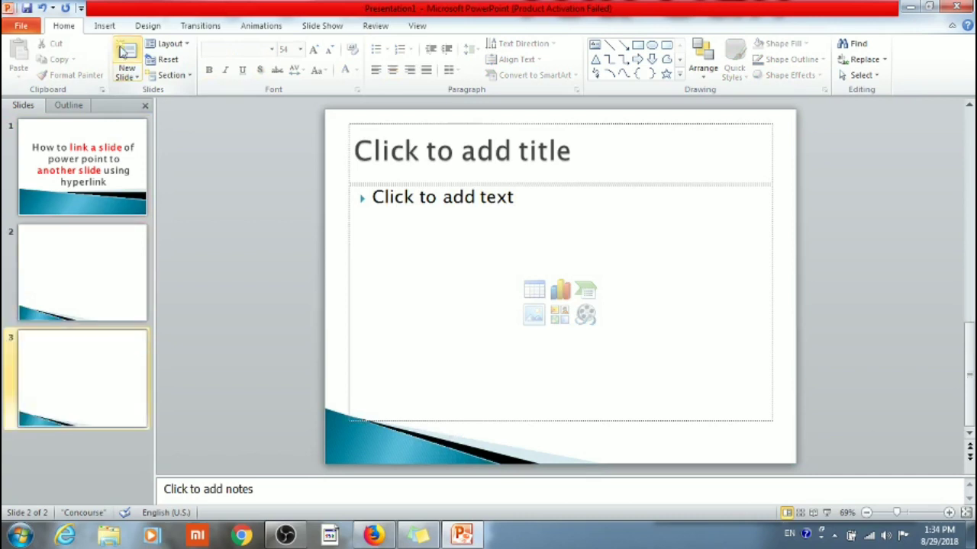
{"action": "left_click", "coordinate": [124, 52]}
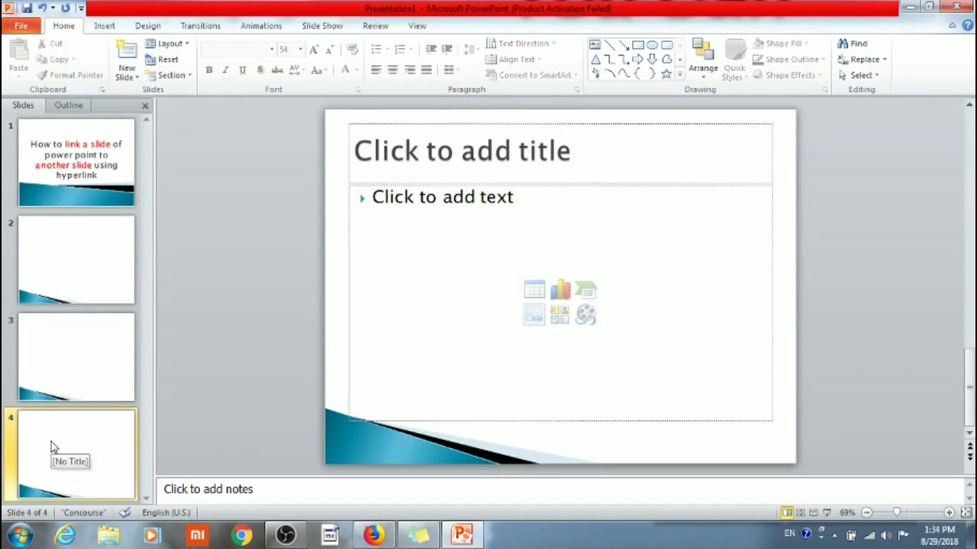
Step: Type 'link1' as slide 2's body text, then move to slide 3's body
{"action": "left_click", "coordinate": [60, 267]}
{"action": "left_click", "coordinate": [495, 244]}
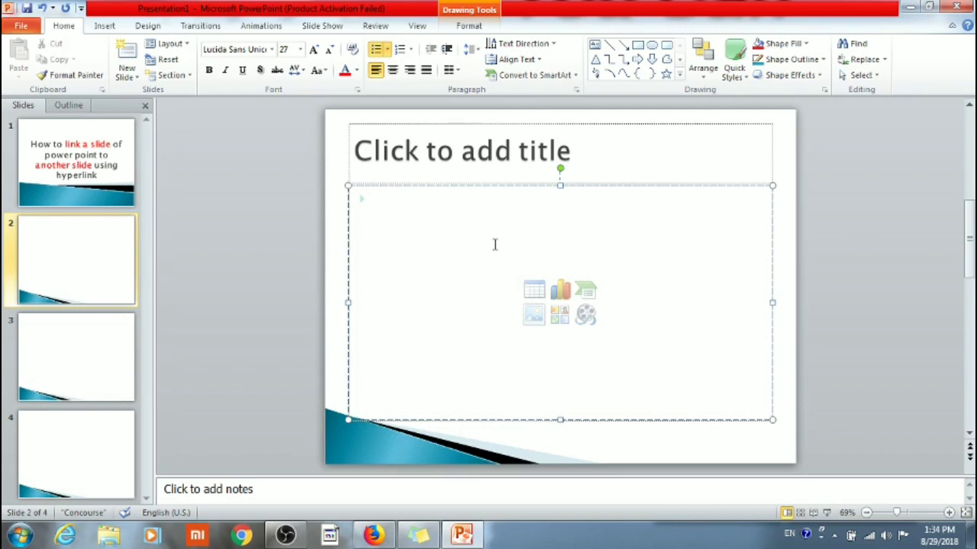
{"action": "type", "text": "link"}
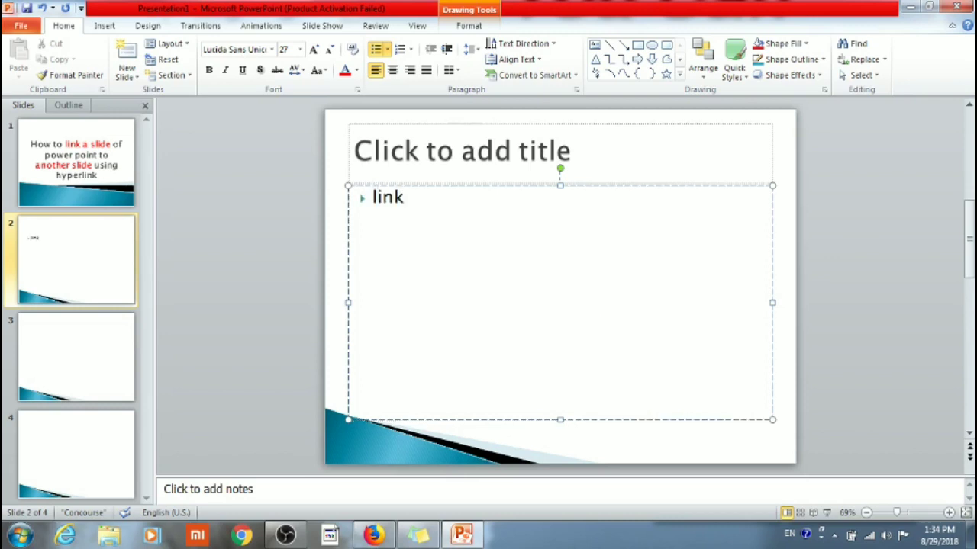
{"action": "type", "text": "1"}
{"action": "left_click", "coordinate": [46, 353]}
{"action": "left_click", "coordinate": [409, 211]}
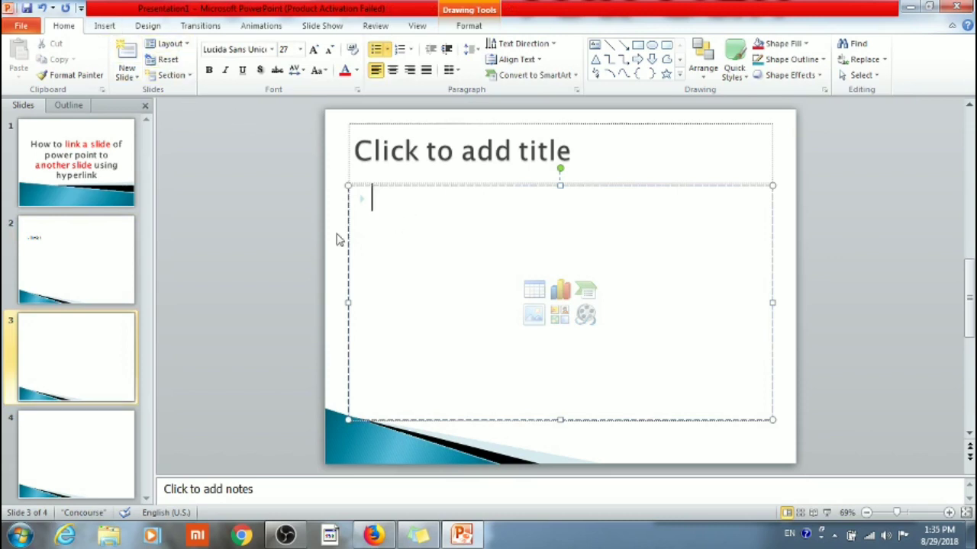
Step: Type 'hello' in slide 4's body and compare it with slide 2's 'link1'
{"action": "left_click", "coordinate": [58, 261]}
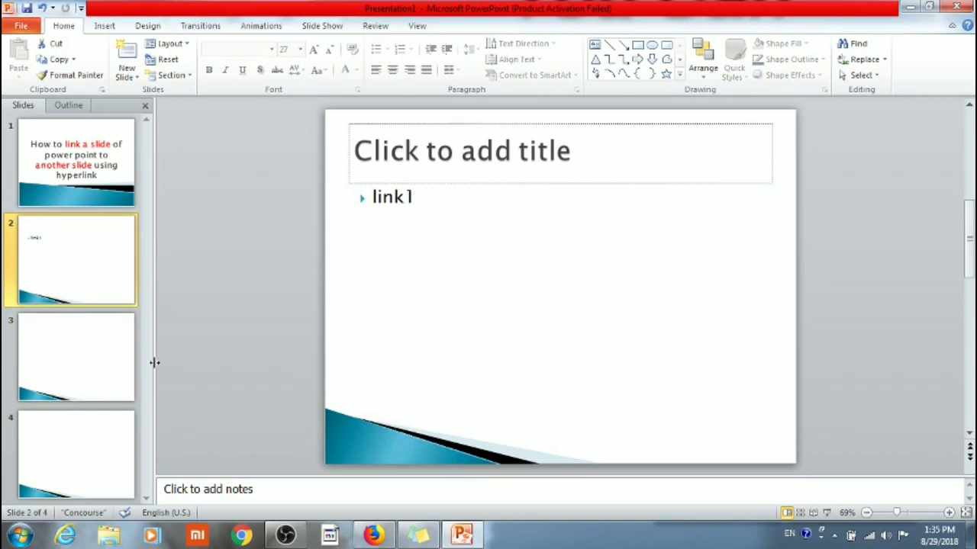
{"action": "left_click", "coordinate": [85, 449]}
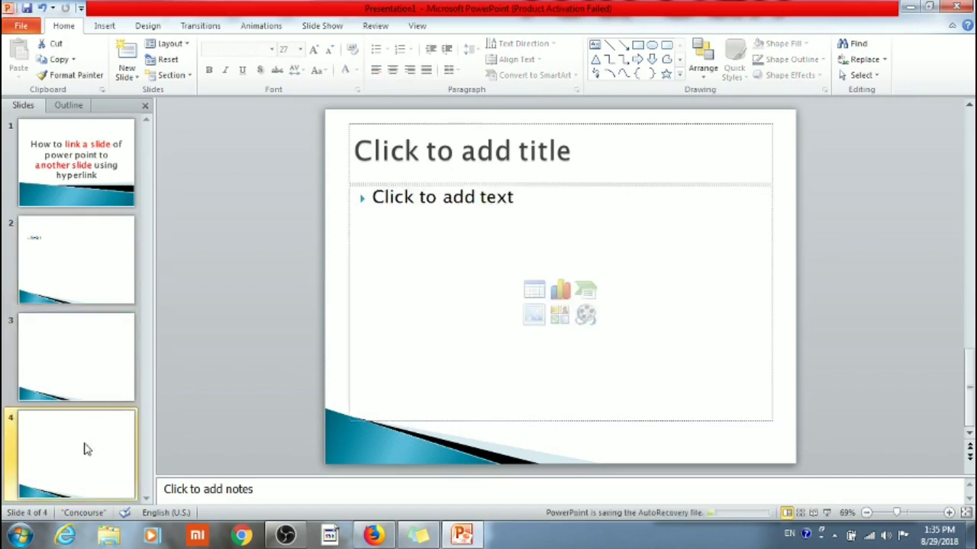
{"action": "left_click", "coordinate": [409, 257]}
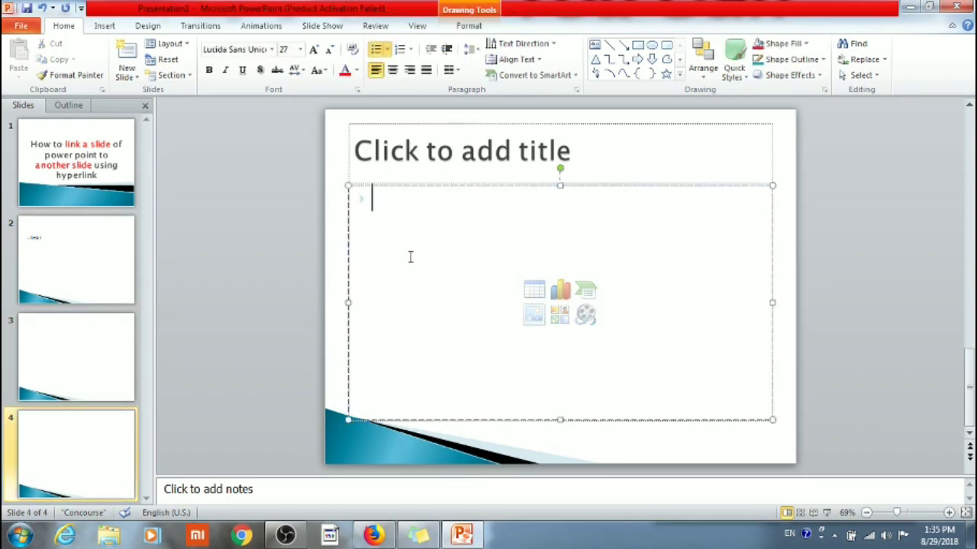
{"action": "type", "text": "he"}
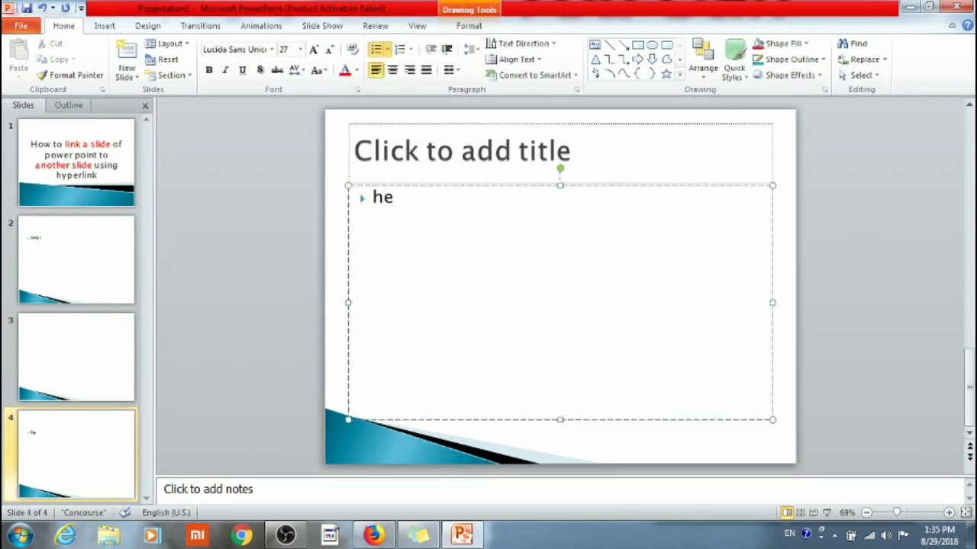
{"action": "type", "text": "llo"}
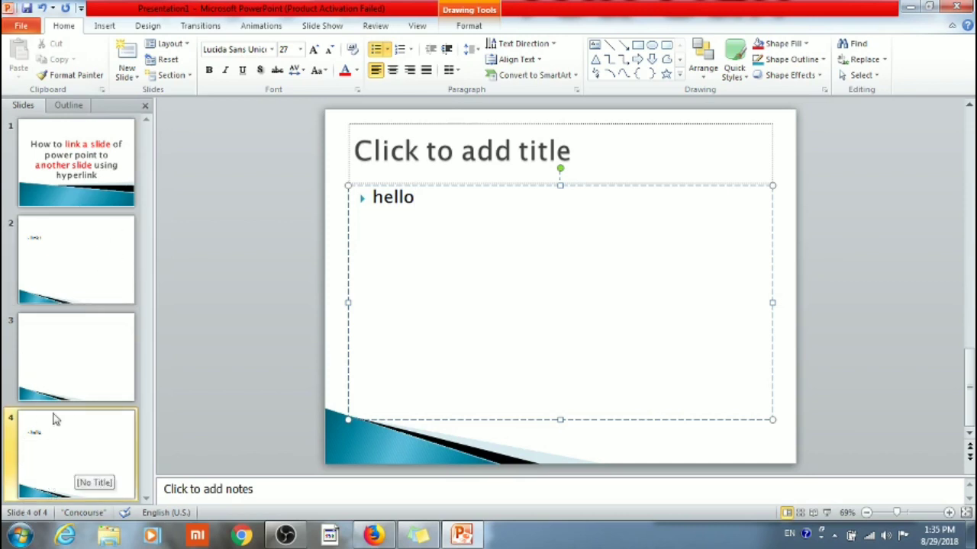
{"action": "left_click", "coordinate": [74, 244]}
{"action": "left_click", "coordinate": [70, 447]}
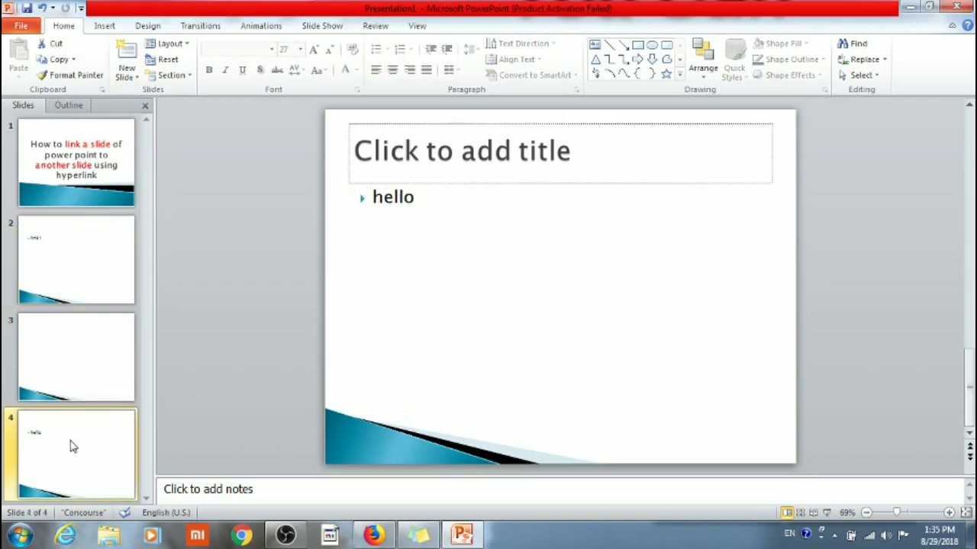
{"action": "left_click", "coordinate": [45, 244]}
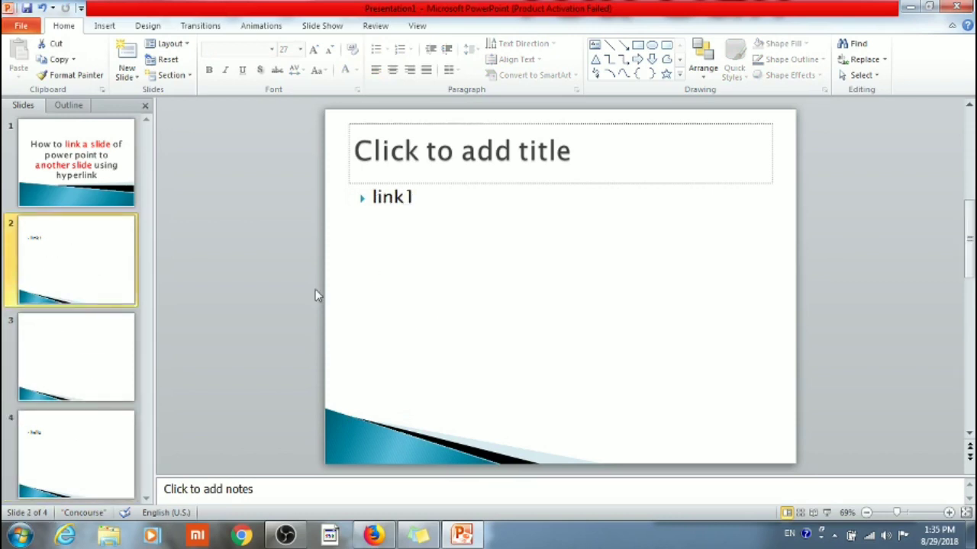
Step: Highlight the word 'link1' in slide 2's body text and bring up the Insert commands
{"action": "left_click", "coordinate": [106, 418]}
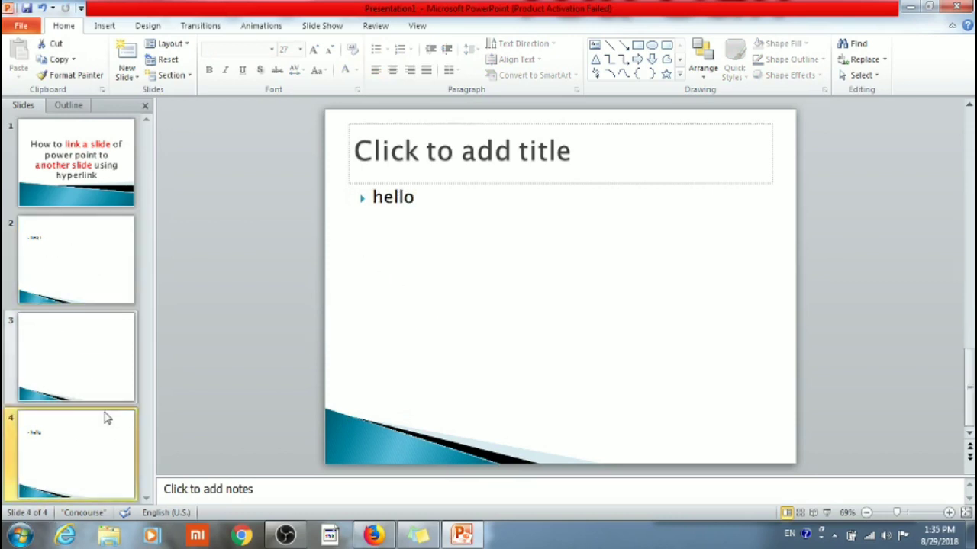
{"action": "left_click", "coordinate": [84, 236]}
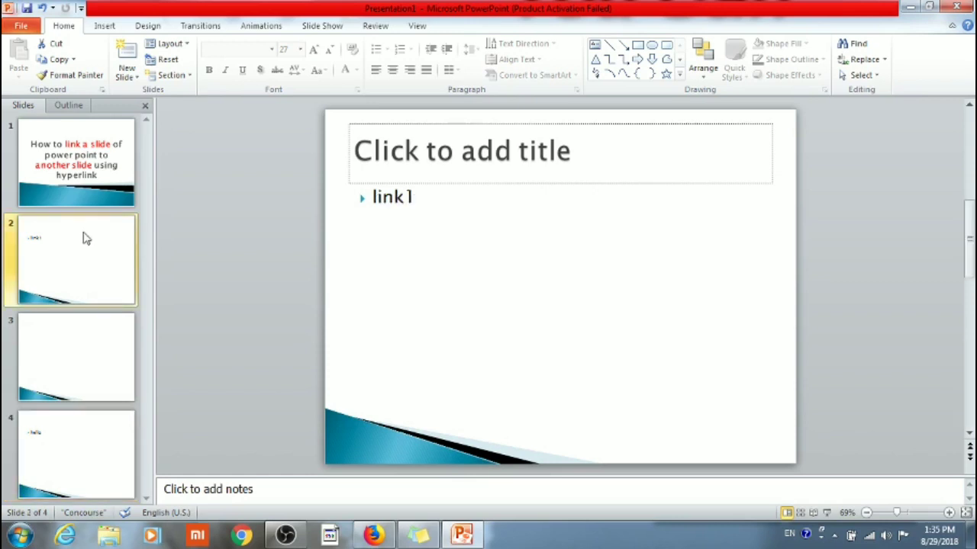
{"action": "left_click", "coordinate": [418, 202]}
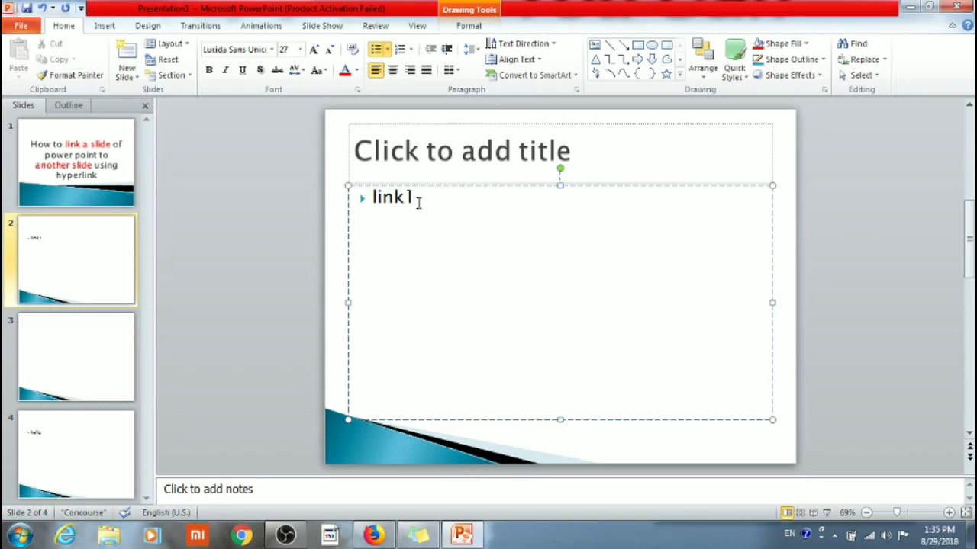
{"action": "left_click_drag", "start_coordinate": [417, 201], "coordinate": [389, 200]}
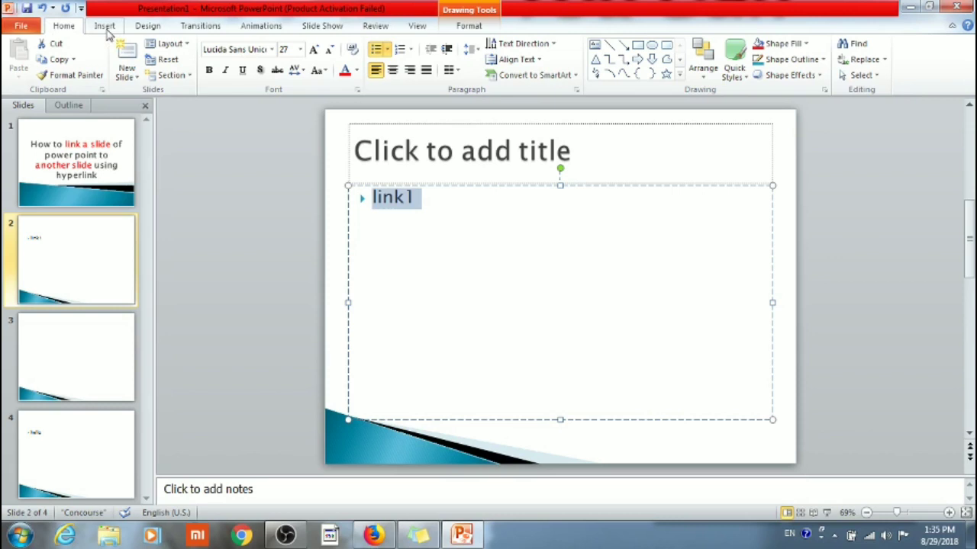
{"action": "left_click", "coordinate": [104, 26]}
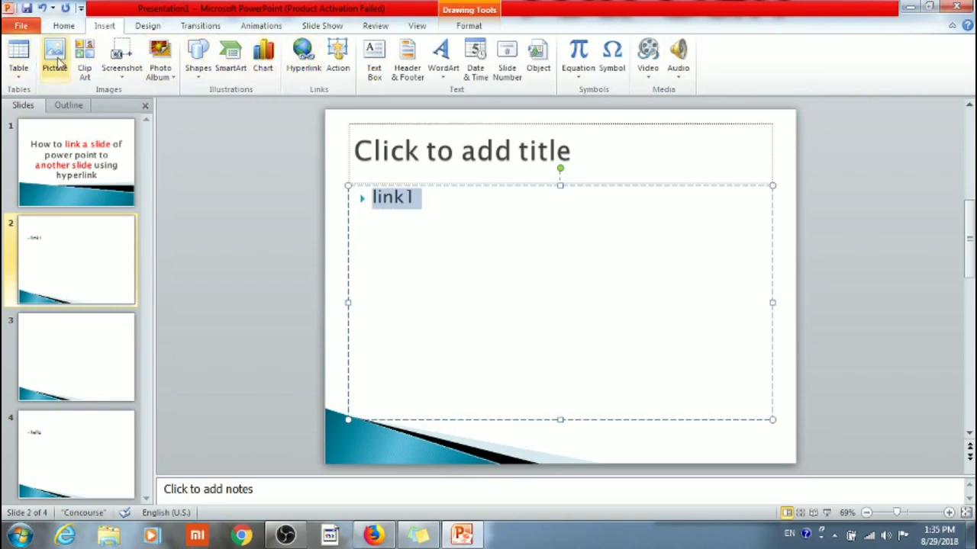
Step: Hyperlink 'link1' to '4. Slide 4' as a Place in This Document
{"action": "left_click", "coordinate": [308, 54]}
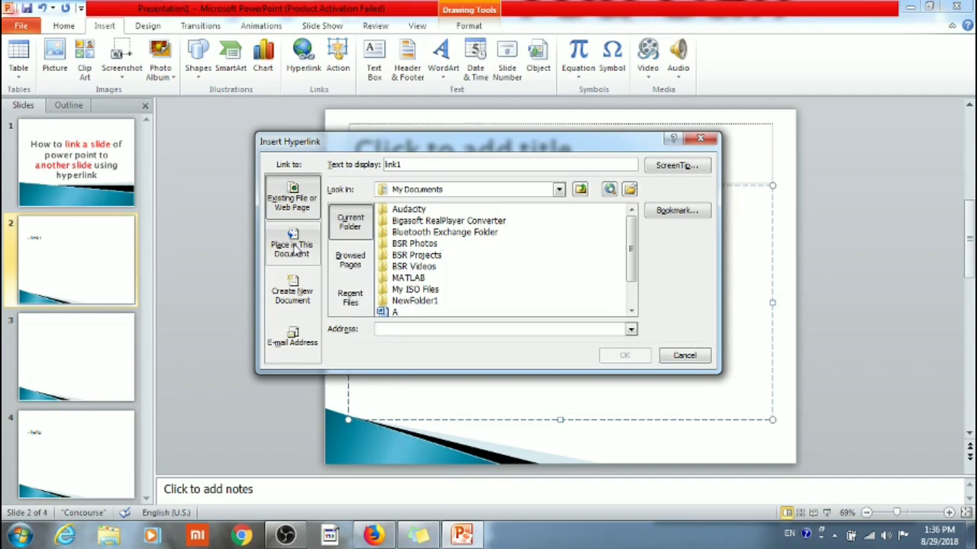
{"action": "left_click", "coordinate": [296, 253]}
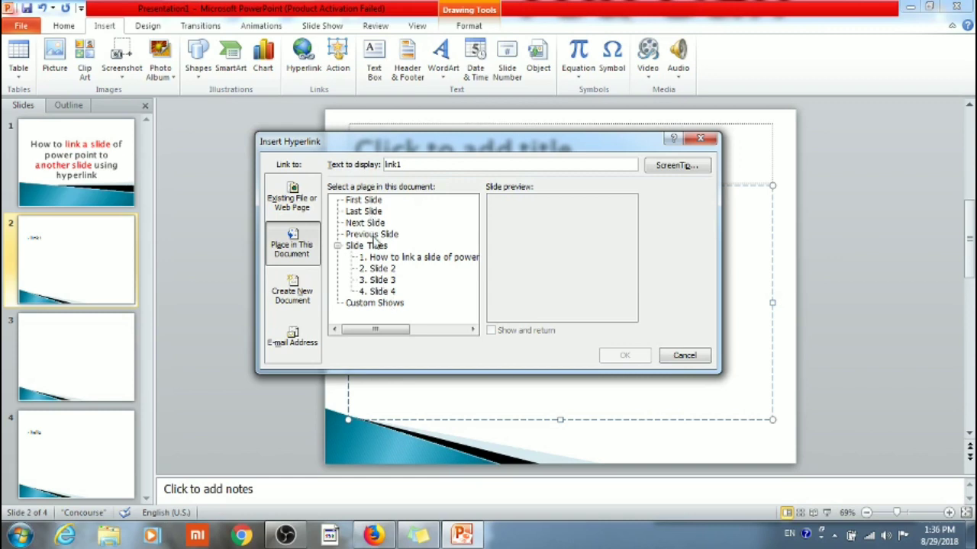
{"action": "left_click", "coordinate": [389, 293]}
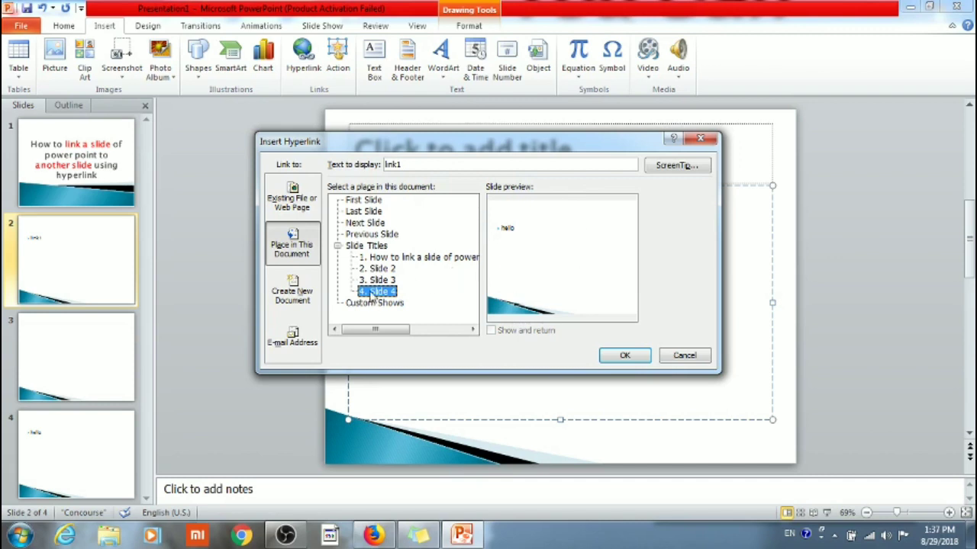
{"action": "left_click", "coordinate": [624, 357]}
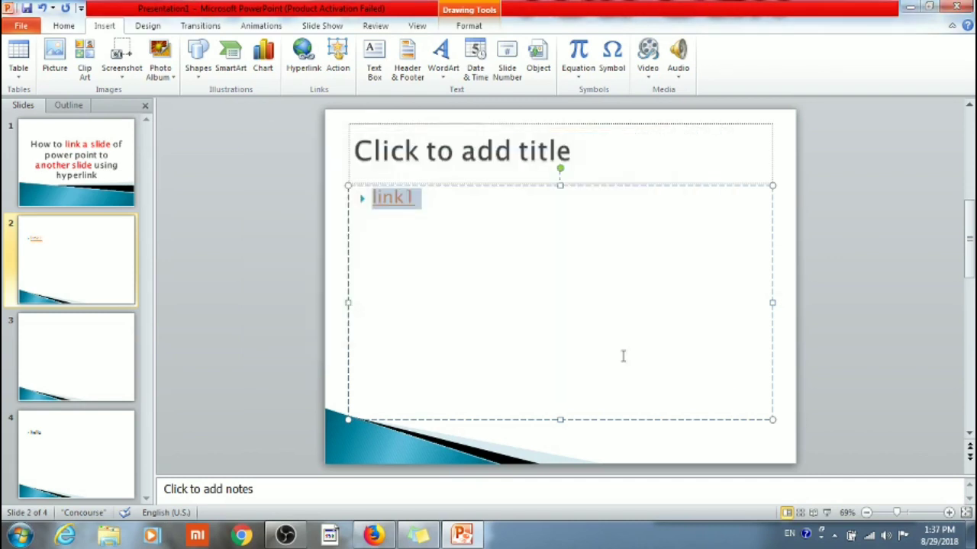
Step: Run the slide show from slide 2 and confirm 'link1' jumps to the 'hello' slide
{"action": "left_click", "coordinate": [451, 304]}
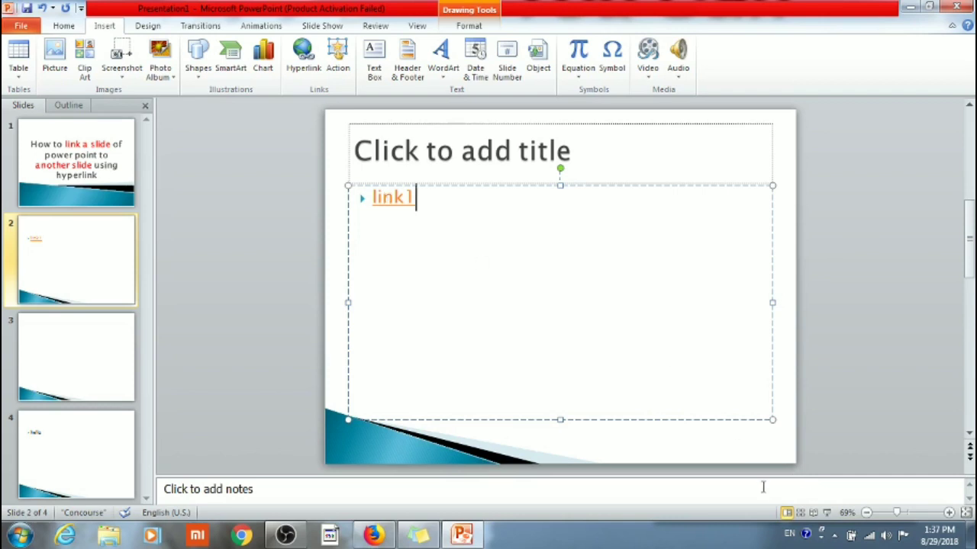
{"action": "left_click", "coordinate": [828, 514]}
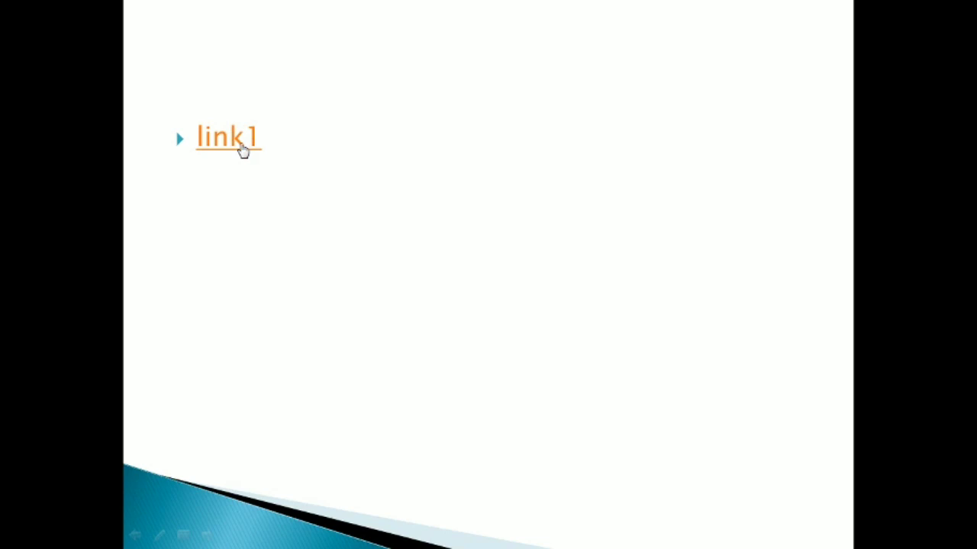
{"action": "left_click", "coordinate": [241, 150]}
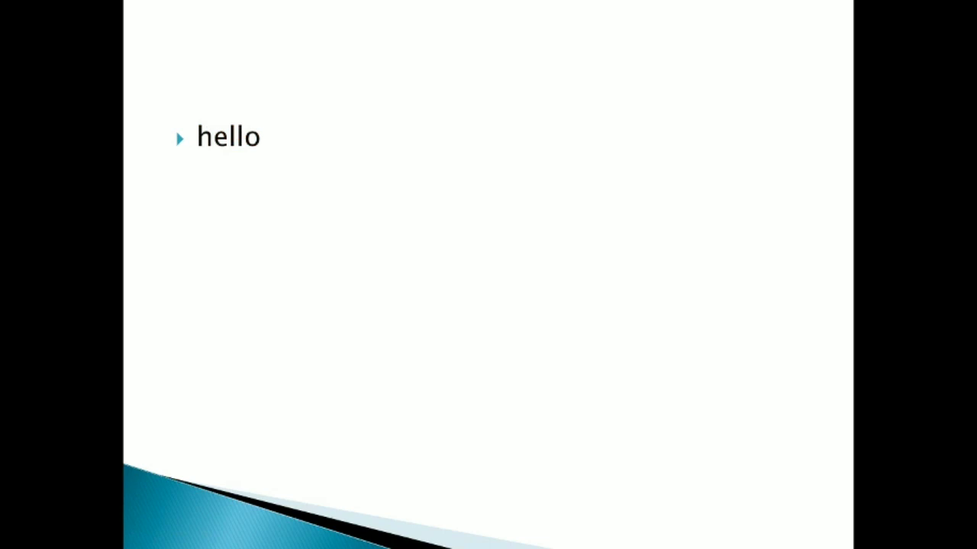
{"action": "key", "text": "Escape"}
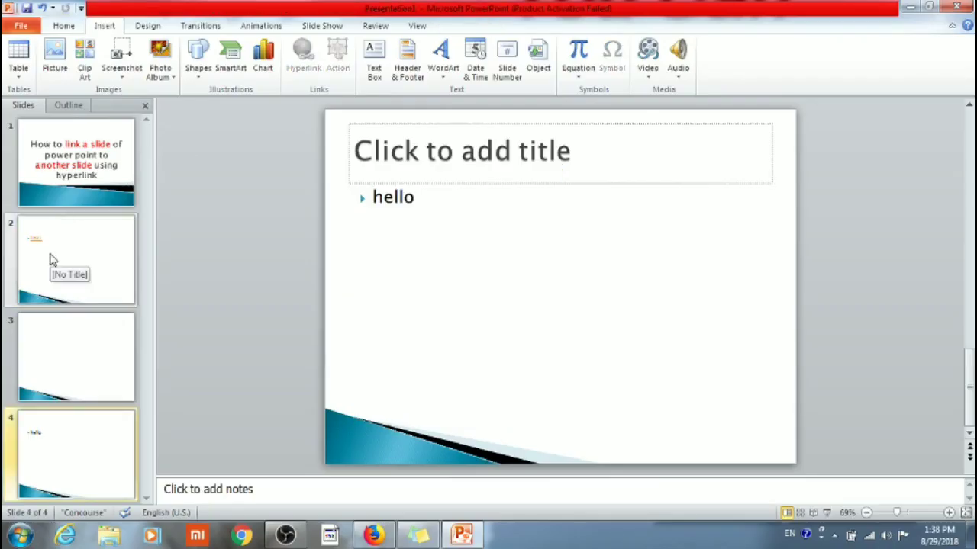
Step: Place an Oval shape as a small teal circle near the top-left of slide 3
{"action": "left_click", "coordinate": [47, 331]}
{"action": "left_click", "coordinate": [416, 306]}
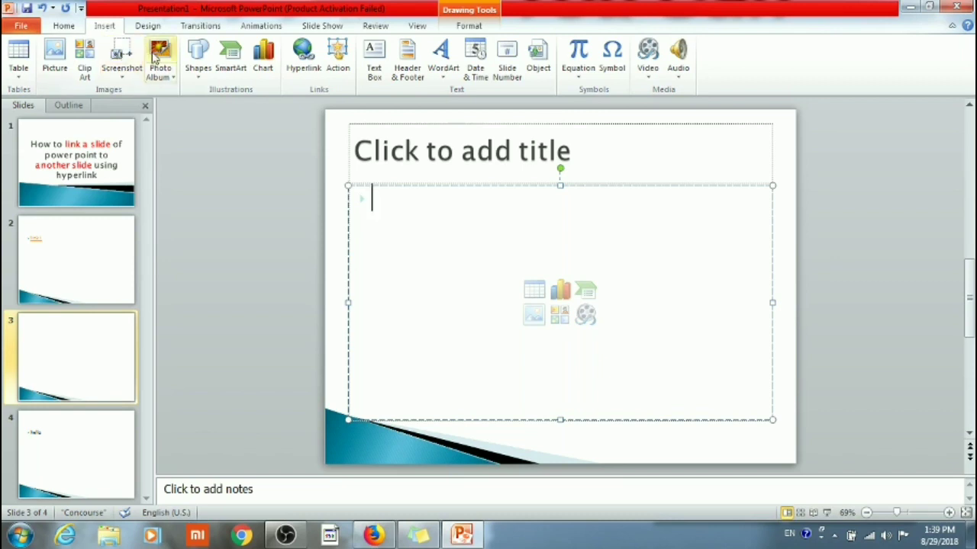
{"action": "left_click", "coordinate": [200, 61]}
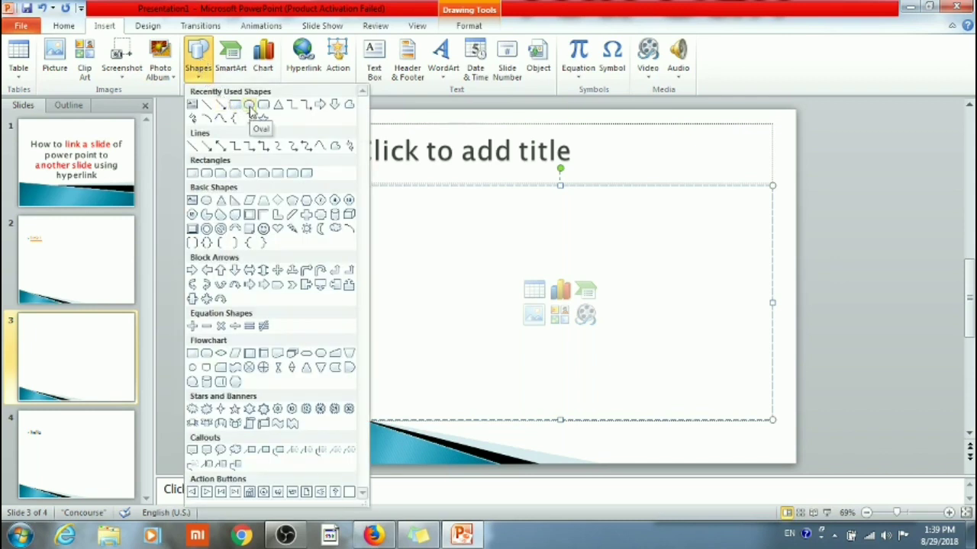
{"action": "left_click", "coordinate": [251, 109]}
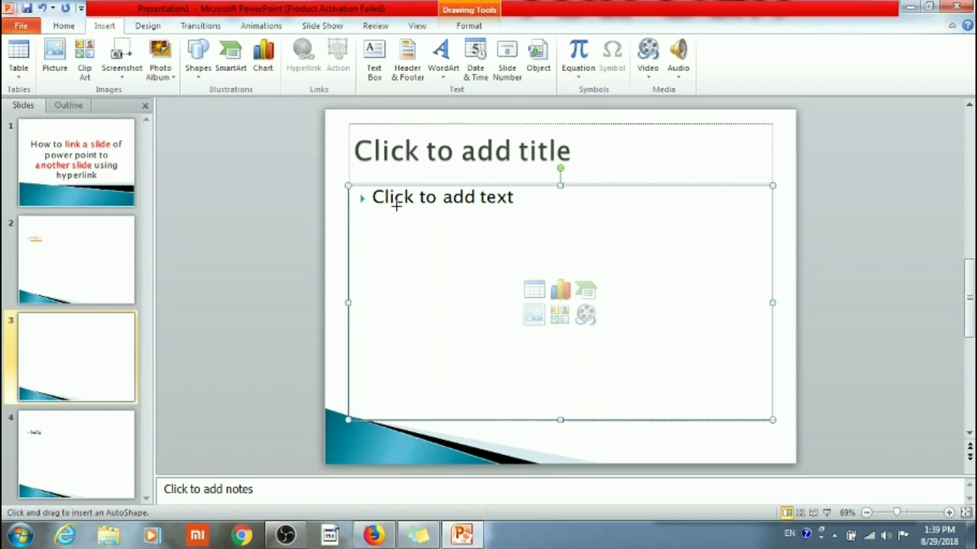
{"action": "left_click", "coordinate": [396, 206]}
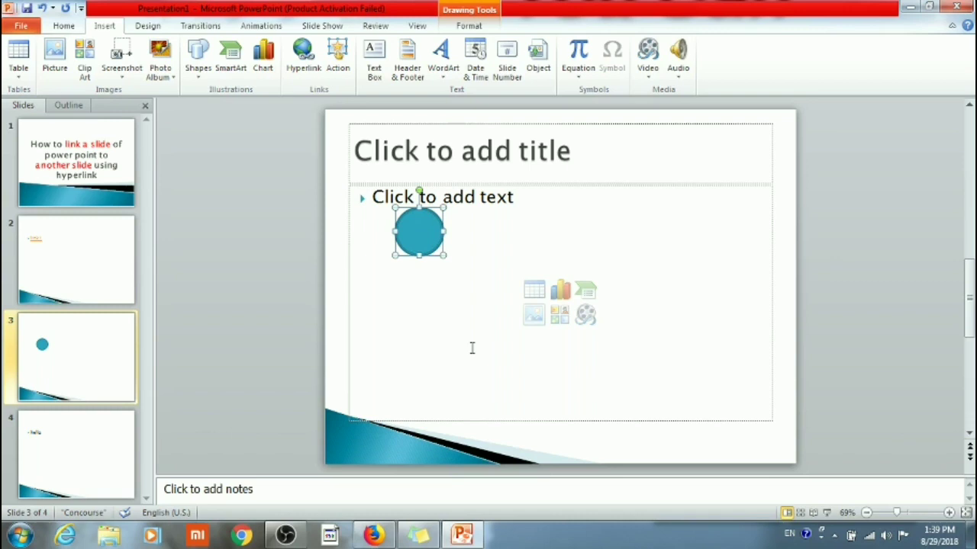
{"action": "left_click", "coordinate": [449, 242]}
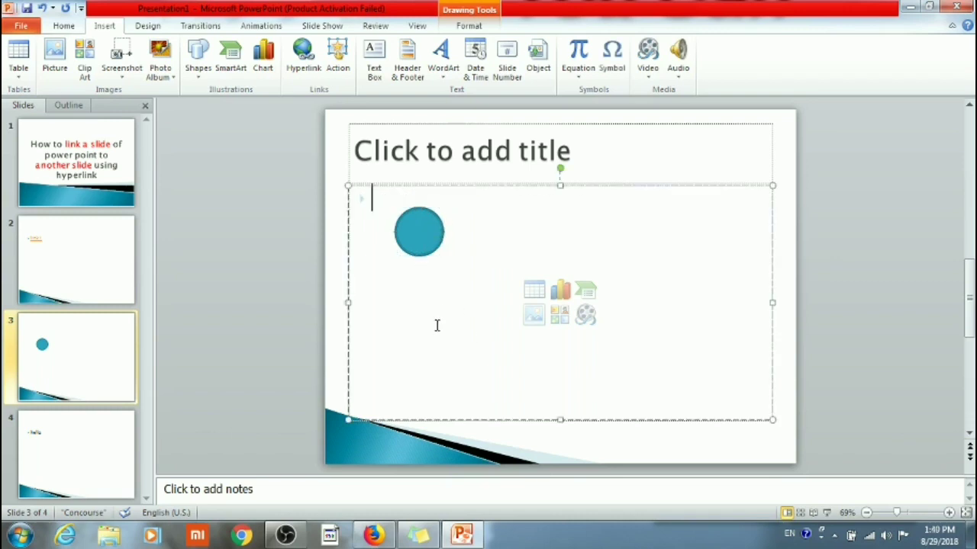
Step: Link the selected teal circle to '4. Slide 4' in this document
{"action": "left_click", "coordinate": [419, 230]}
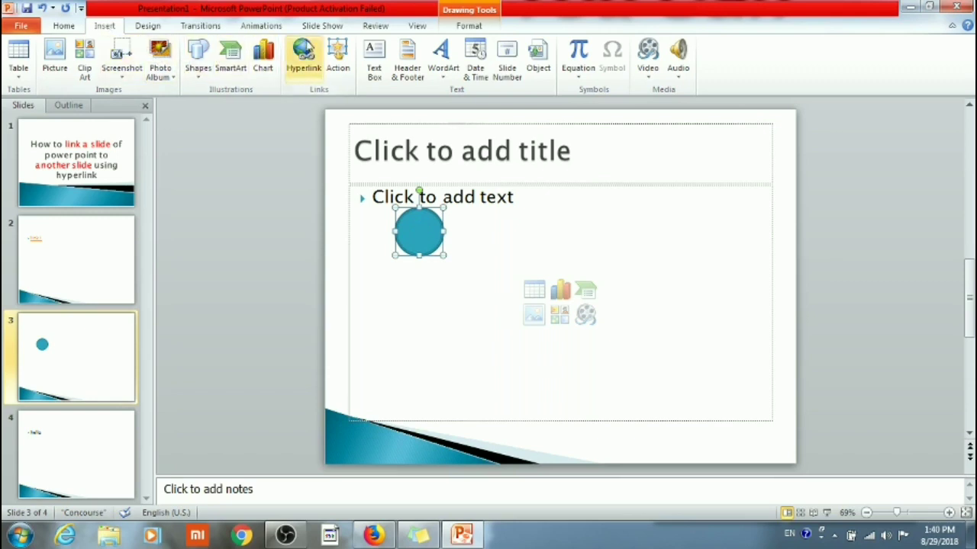
{"action": "left_click", "coordinate": [303, 55]}
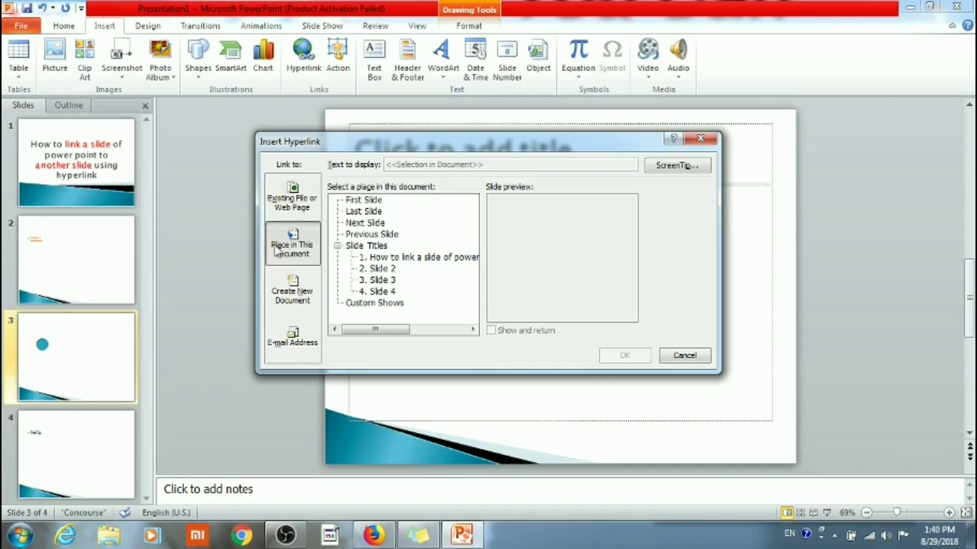
{"action": "left_click", "coordinate": [384, 293]}
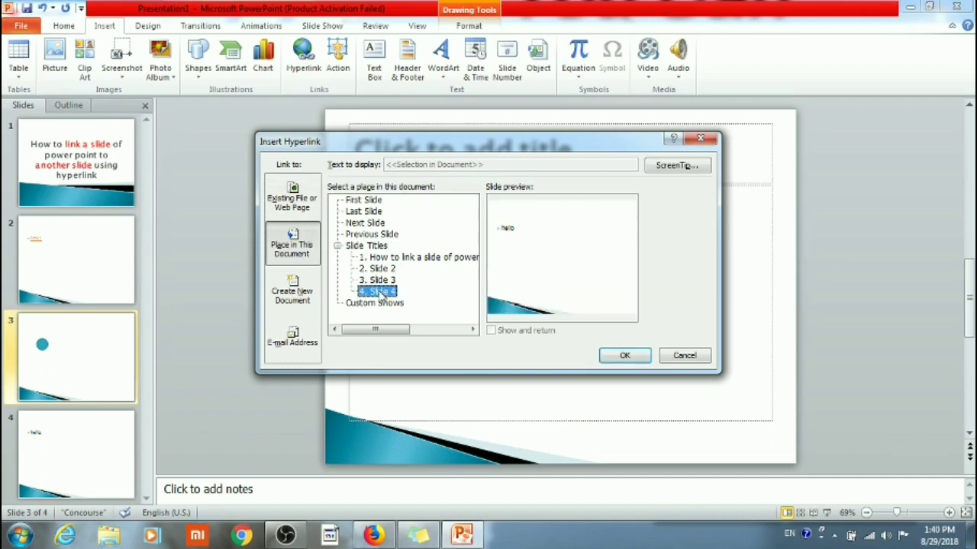
{"action": "left_click", "coordinate": [624, 356]}
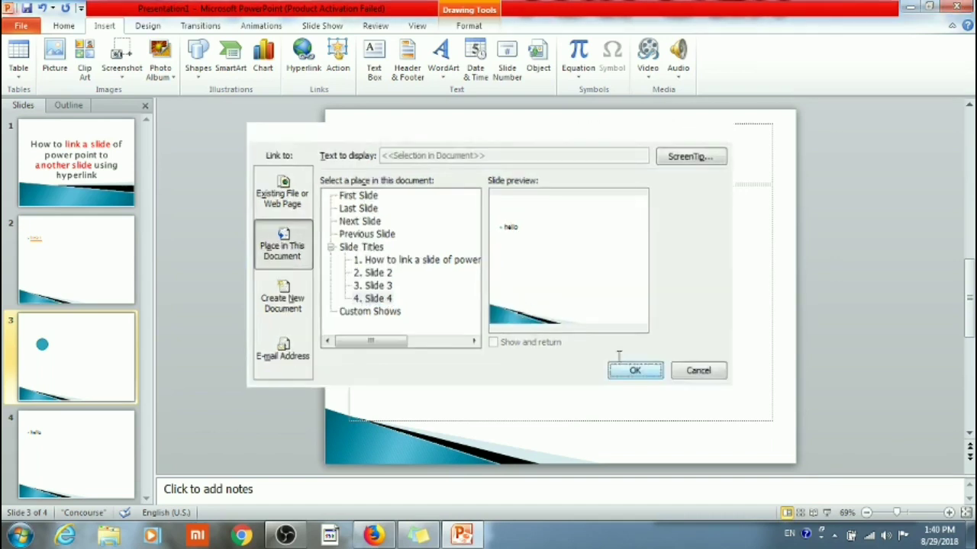
{"action": "left_click", "coordinate": [460, 334]}
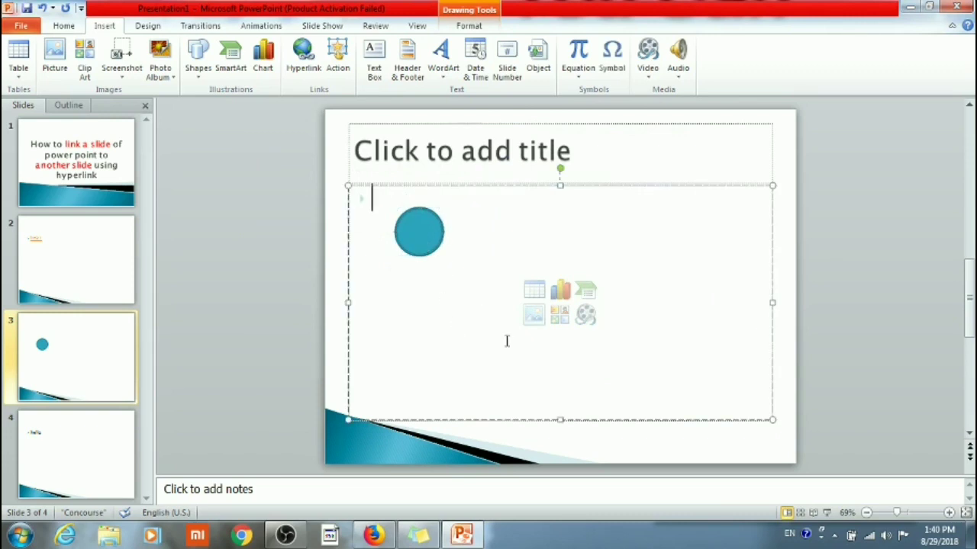
Step: Run the slide show from slide 3 and confirm the circle jumps to 'hello'
{"action": "left_click", "coordinate": [827, 513]}
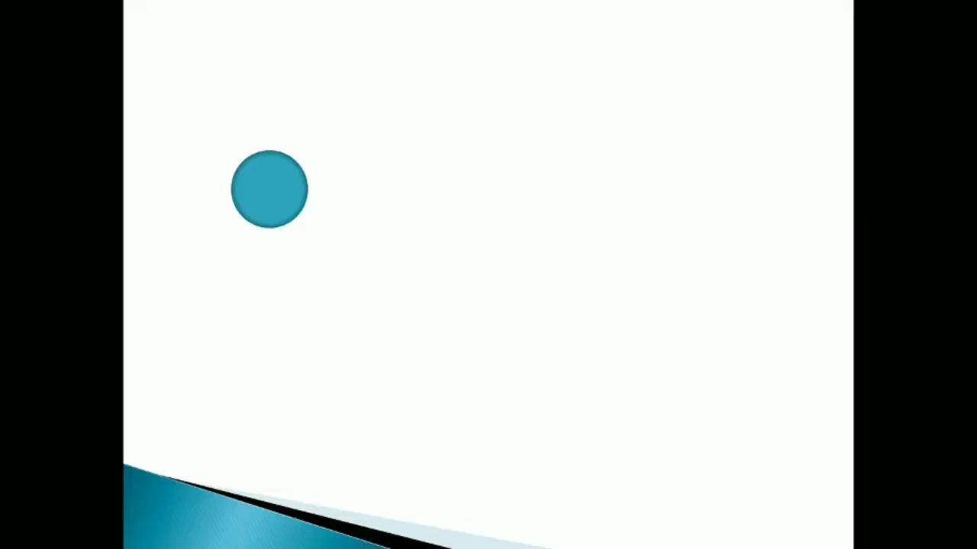
{"action": "left_click", "coordinate": [279, 181]}
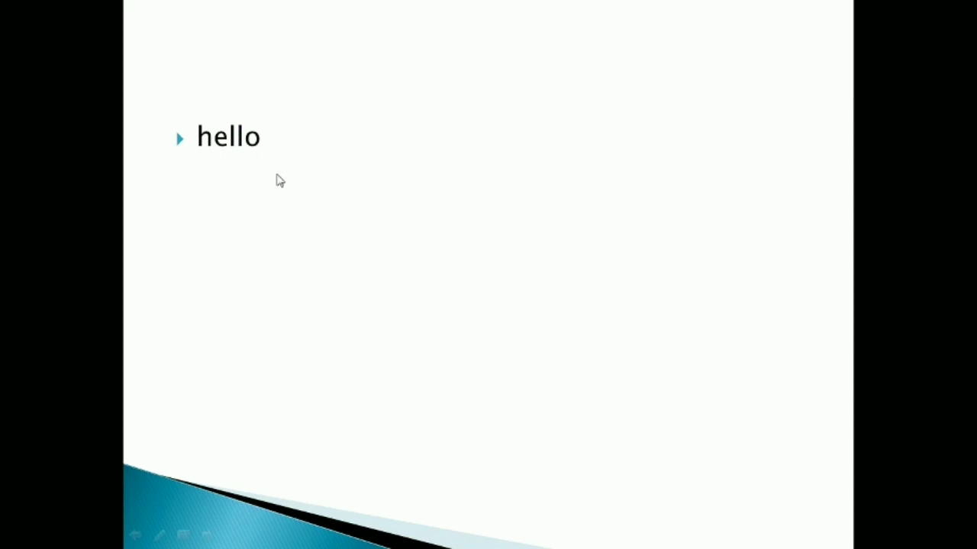
{"action": "key", "text": "Escape"}
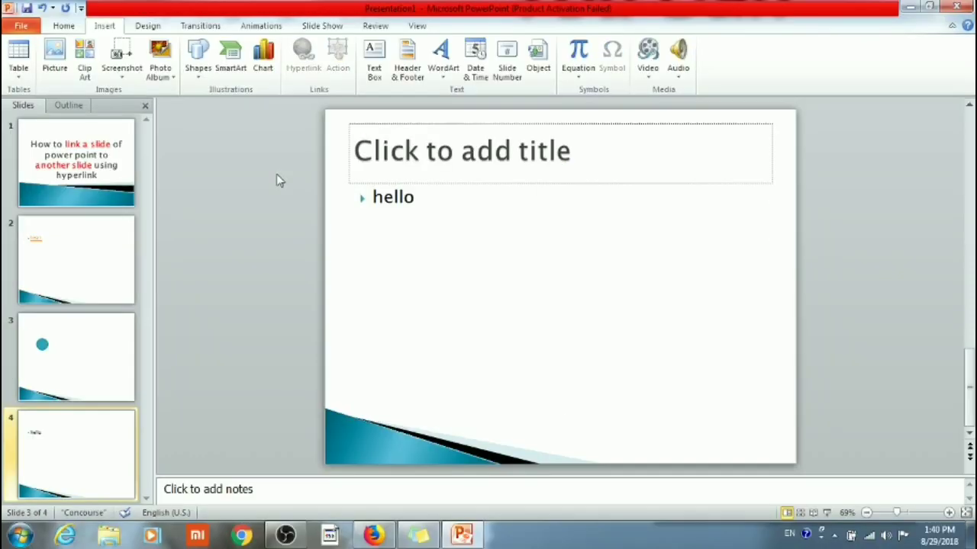